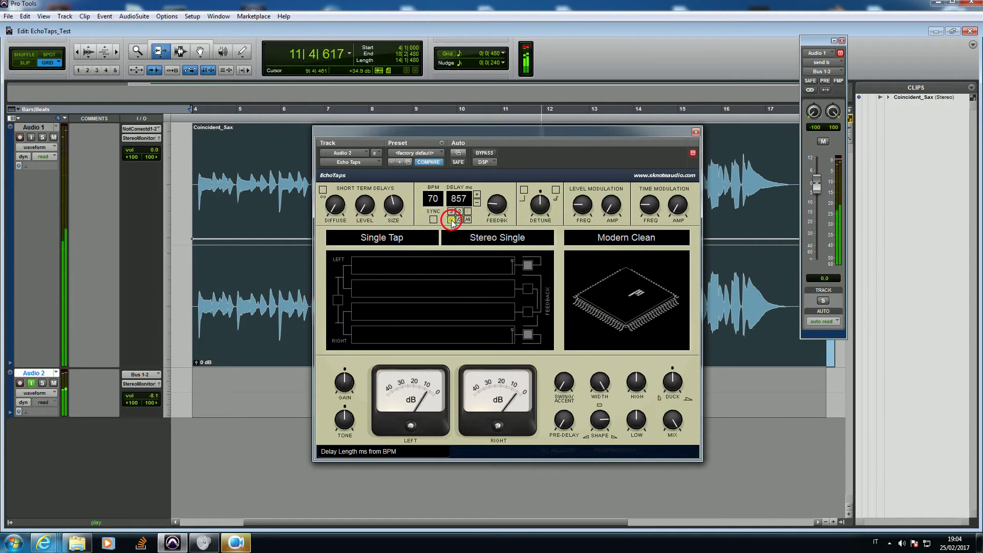
- Set the delay length to half a beat (429 ms) and the delay mode to True Stereo Single
{"action": "left_click", "coordinate": [451, 219]}
{"action": "left_click", "coordinate": [482, 238]}
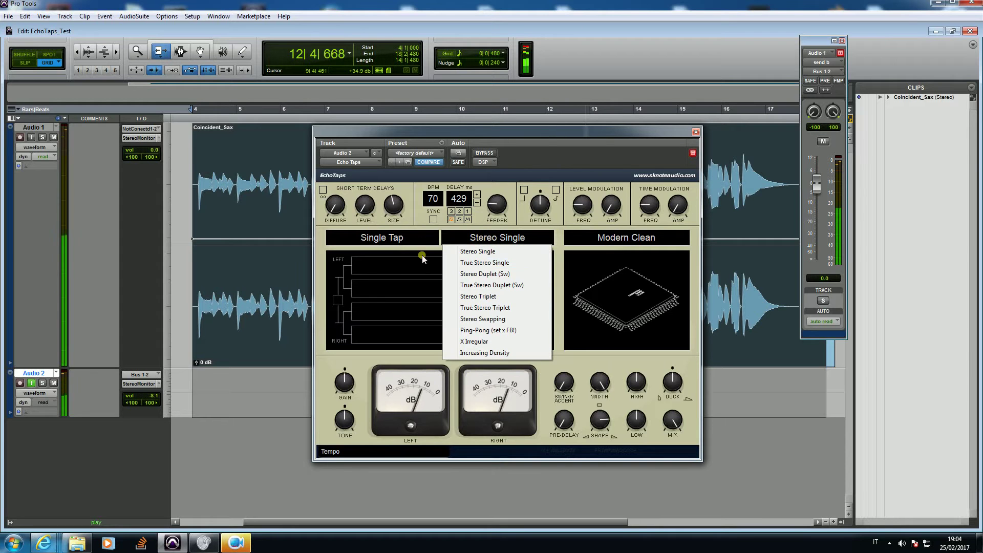
{"action": "left_click", "coordinate": [496, 262]}
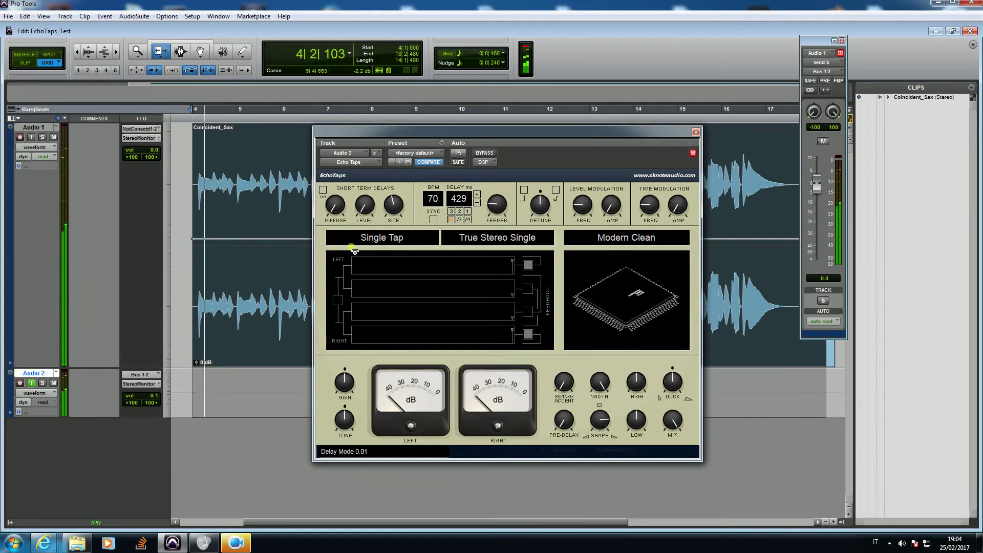
- Switch the delay mode to Stereo Single and then to Stereo Duplet (Sw)
{"action": "left_click", "coordinate": [499, 237]}
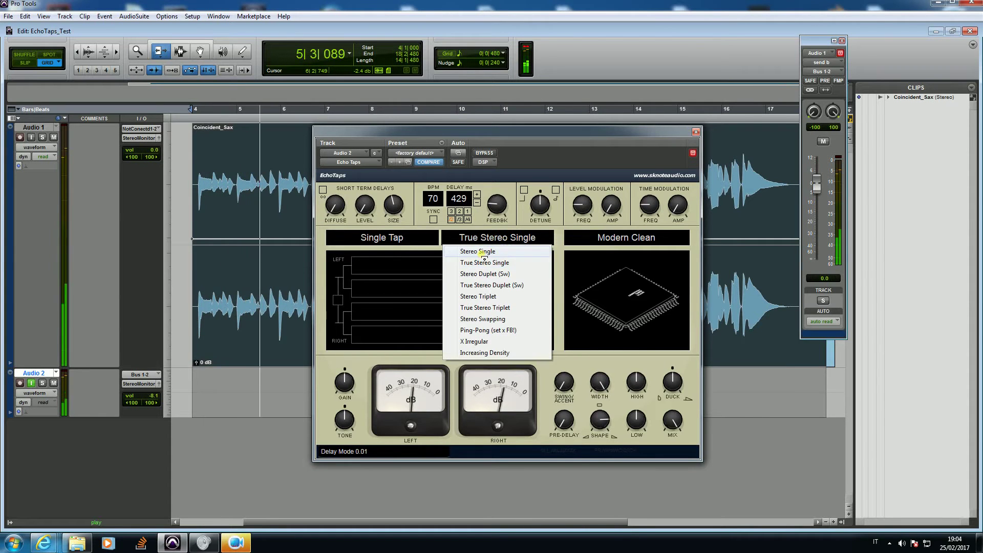
{"action": "left_click", "coordinate": [479, 251]}
{"action": "left_click", "coordinate": [495, 239]}
{"action": "left_click", "coordinate": [482, 275]}
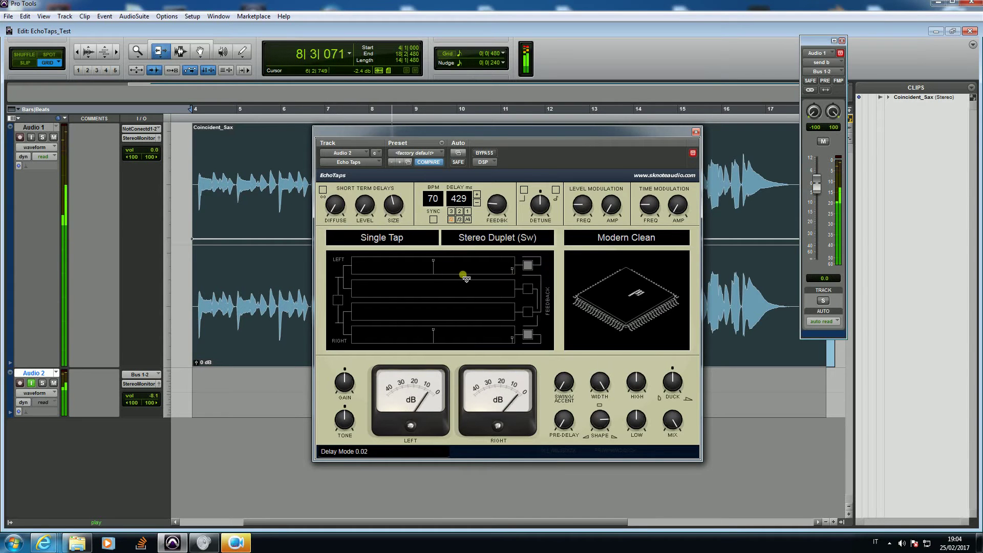
- Sweep the echo shape down to about -83, then set it to 66
{"action": "left_click_drag", "start_coordinate": [611, 435], "coordinate": [598, 463]}
{"action": "left_click_drag", "start_coordinate": [602, 425], "coordinate": [600, 429]}
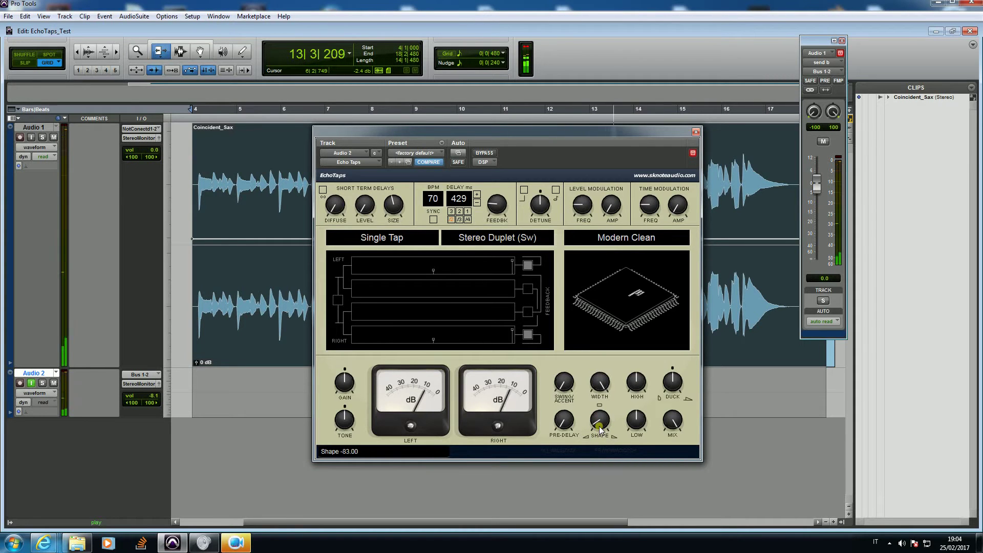
{"action": "left_click_drag", "start_coordinate": [600, 426], "coordinate": [604, 361]}
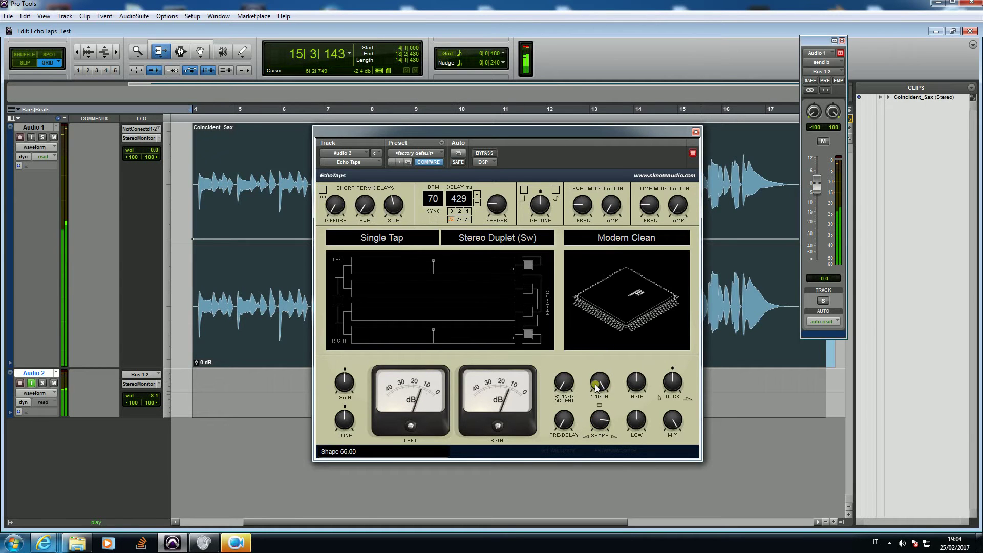
- Raise the Swing/Accent amount to 100, then return it to 0
{"action": "left_click", "coordinate": [564, 387]}
{"action": "left_click_drag", "start_coordinate": [564, 388], "coordinate": [568, 296]}
{"action": "left_click_drag", "start_coordinate": [570, 236], "coordinate": [569, 225]}
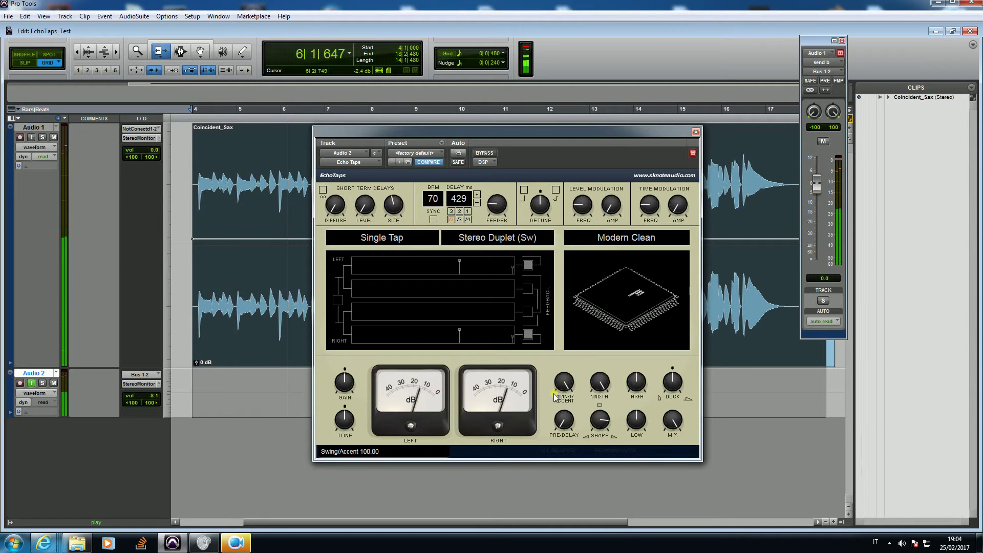
{"action": "left_click_drag", "start_coordinate": [571, 378], "coordinate": [554, 451]}
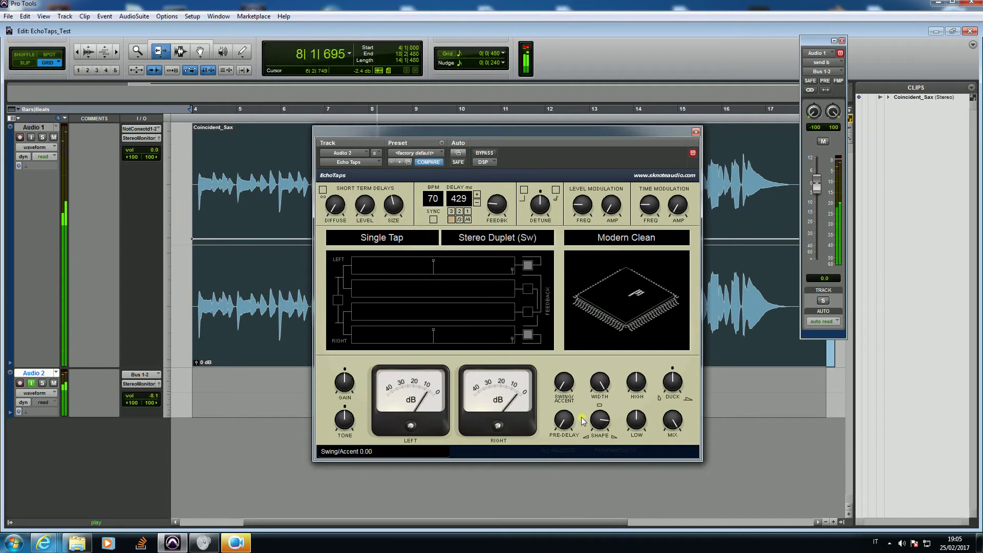
- Try the True Stereo Duplet (Sw), Stereo Triplet and True Stereo Triplet delay modes in turn
{"action": "left_click", "coordinate": [470, 237]}
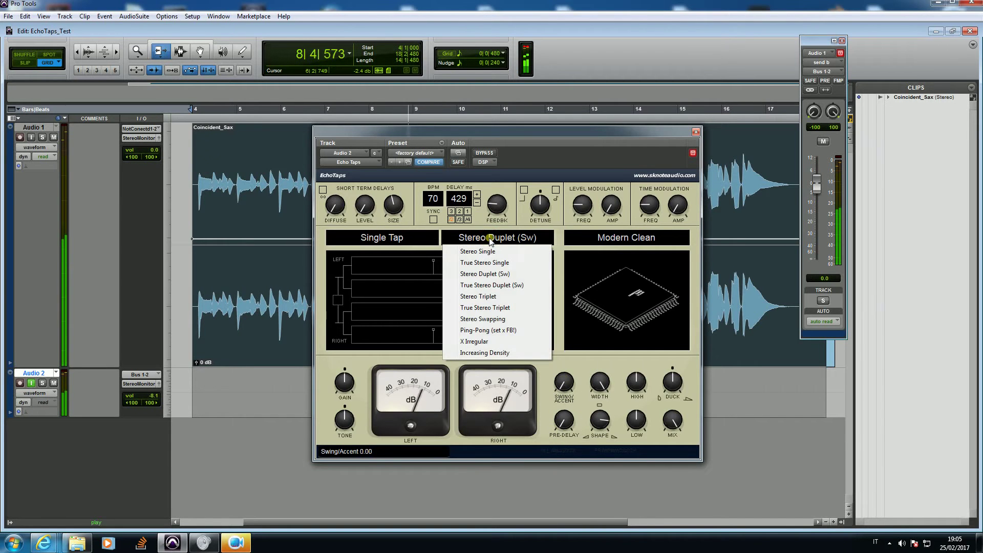
{"action": "left_click", "coordinate": [472, 286]}
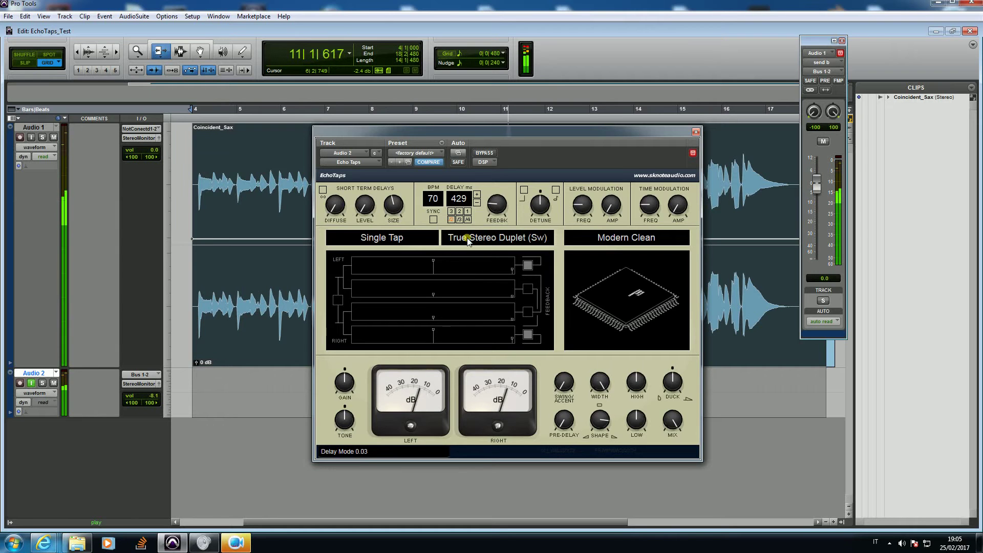
{"action": "left_click", "coordinate": [489, 238]}
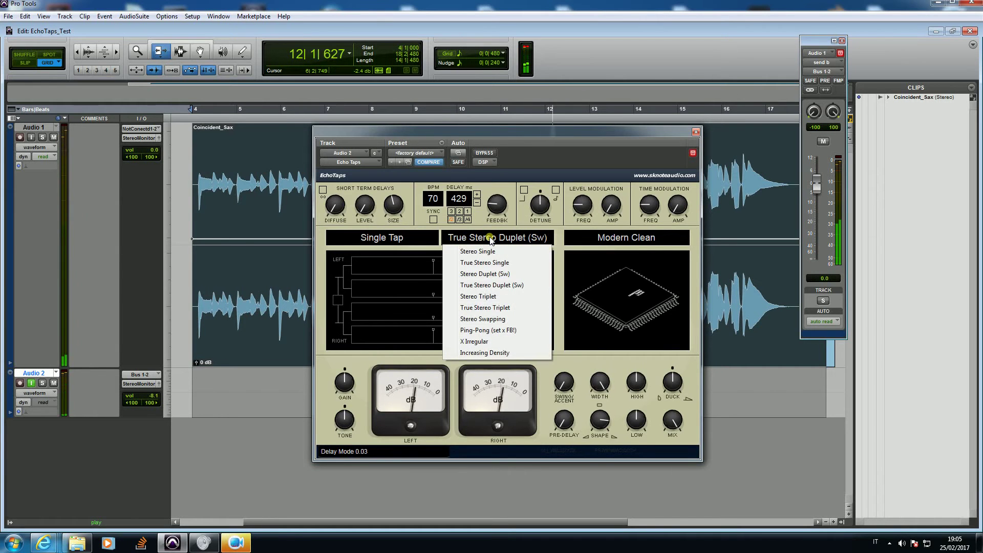
{"action": "left_click", "coordinate": [478, 296]}
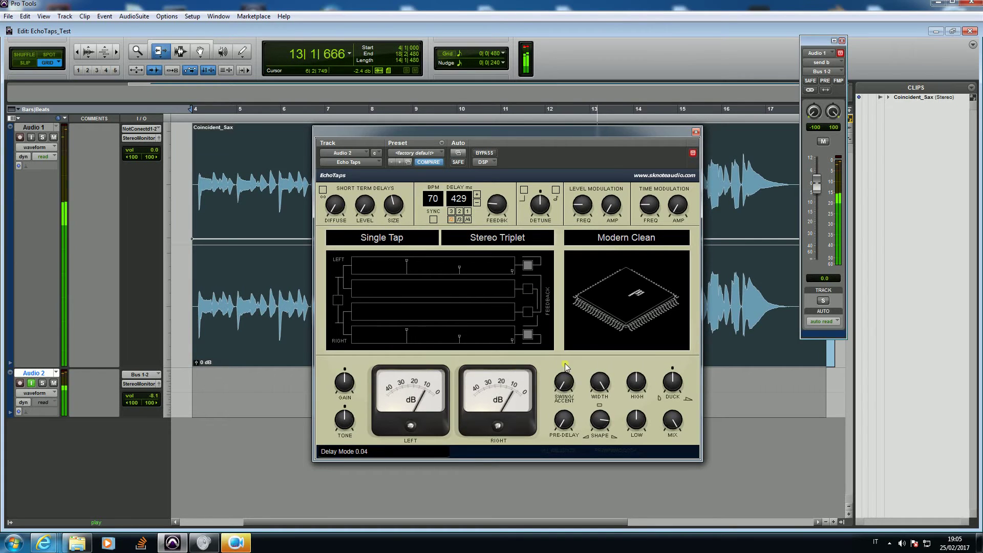
{"action": "left_click", "coordinate": [484, 237]}
{"action": "left_click", "coordinate": [488, 309]}
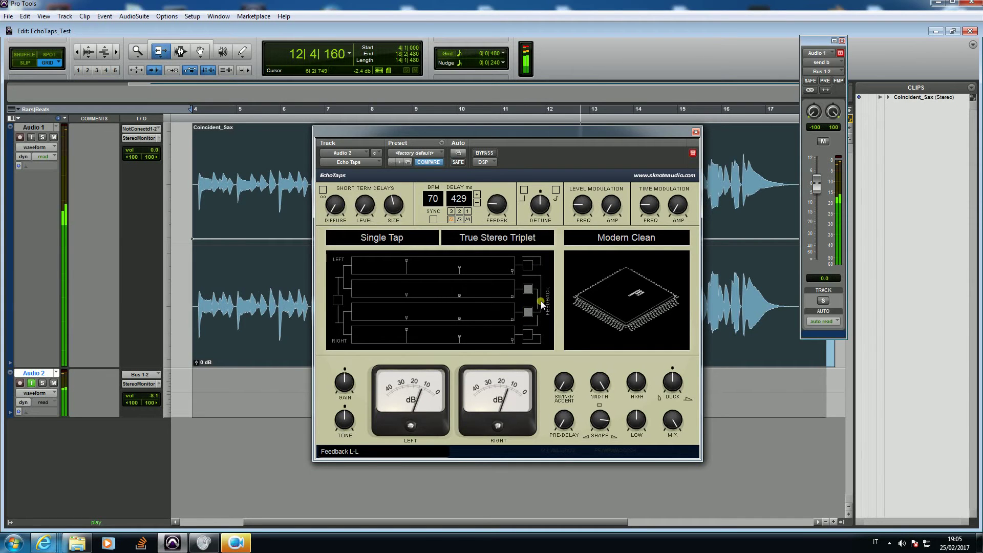
- Restart playback, set the delay mode to Stereo Swapping and enable all four feedback paths
{"action": "key", "text": "space"}
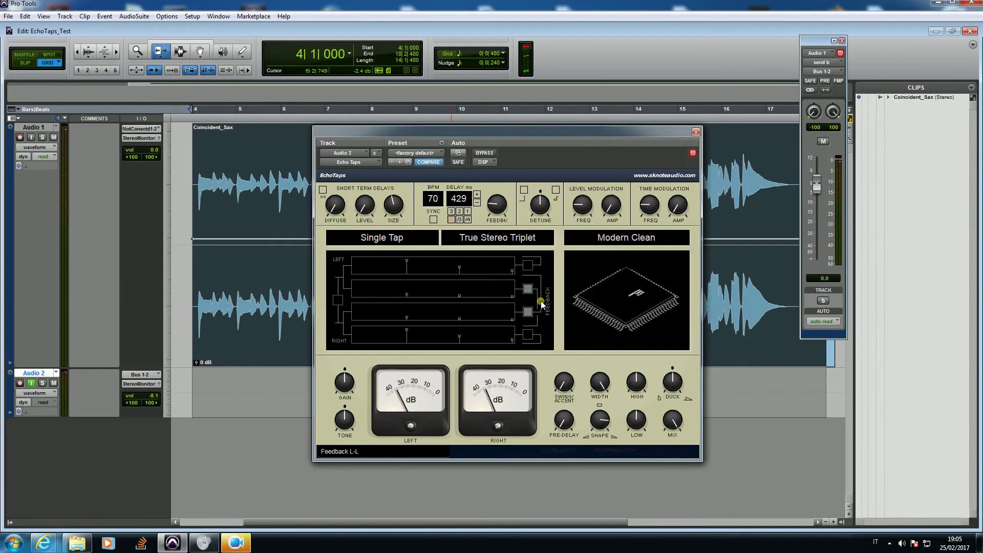
{"action": "key", "text": "space"}
{"action": "left_click", "coordinate": [478, 241]}
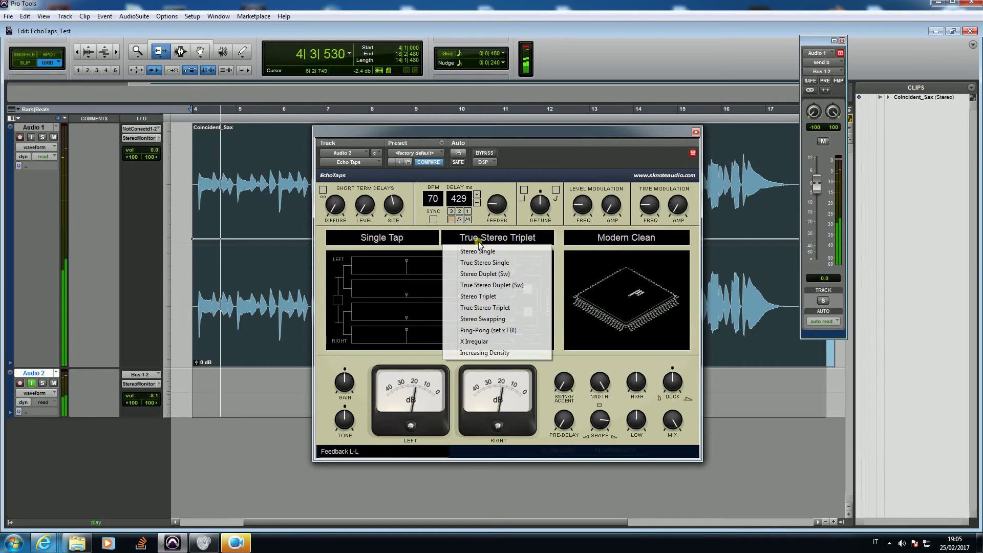
{"action": "left_click", "coordinate": [478, 319]}
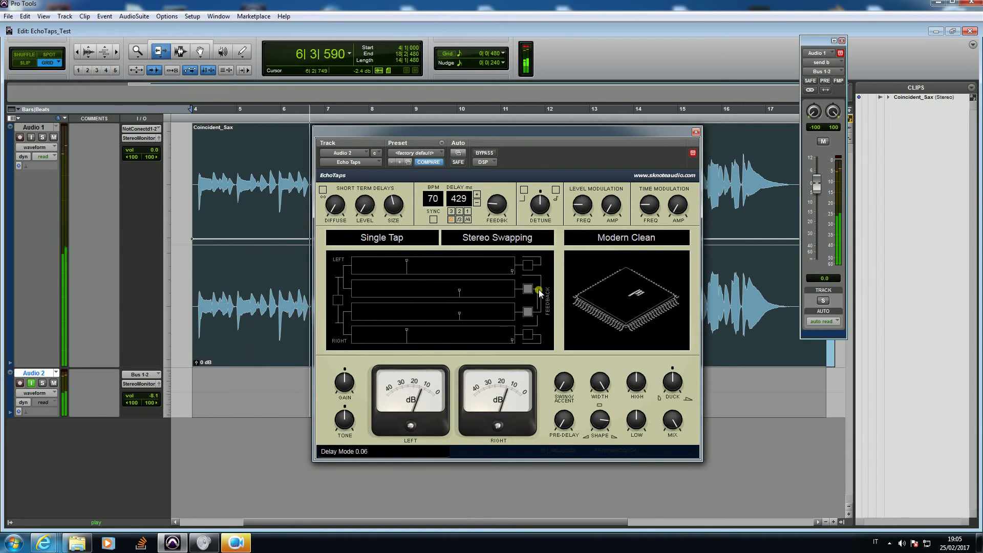
{"action": "left_click", "coordinate": [529, 265]}
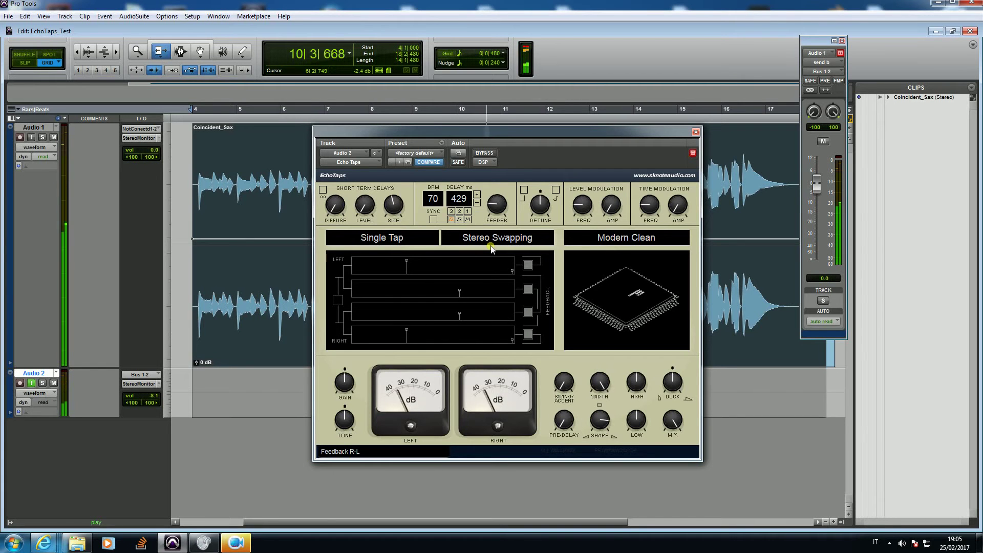
- Set the delay mode to Ping-Pong (set x FB!) and disable the direct left and right feedback, keeping only the crossed paths
{"action": "left_click", "coordinate": [509, 243]}
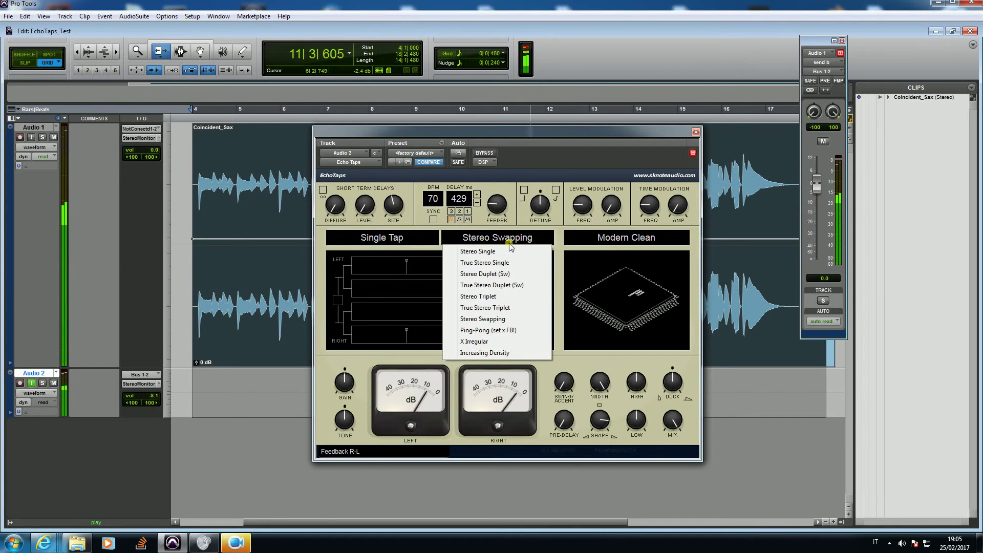
{"action": "left_click", "coordinate": [490, 330]}
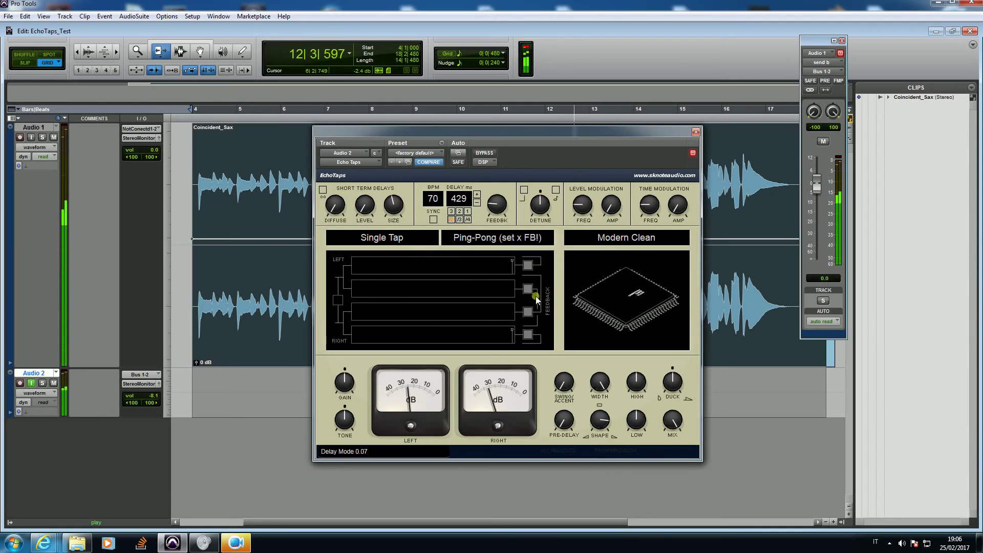
{"action": "left_click", "coordinate": [528, 265]}
{"action": "left_click", "coordinate": [528, 335]}
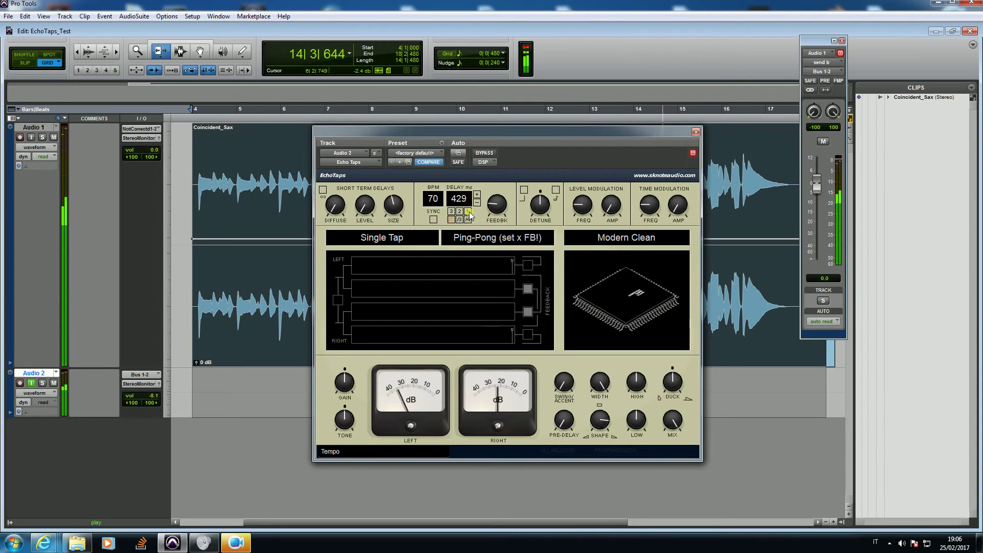
- Set the delay length to a third of a beat (286 ms) and restart playback from the beginning
{"action": "left_click", "coordinate": [460, 220]}
{"action": "key", "text": "space"}
{"action": "key", "text": "space"}
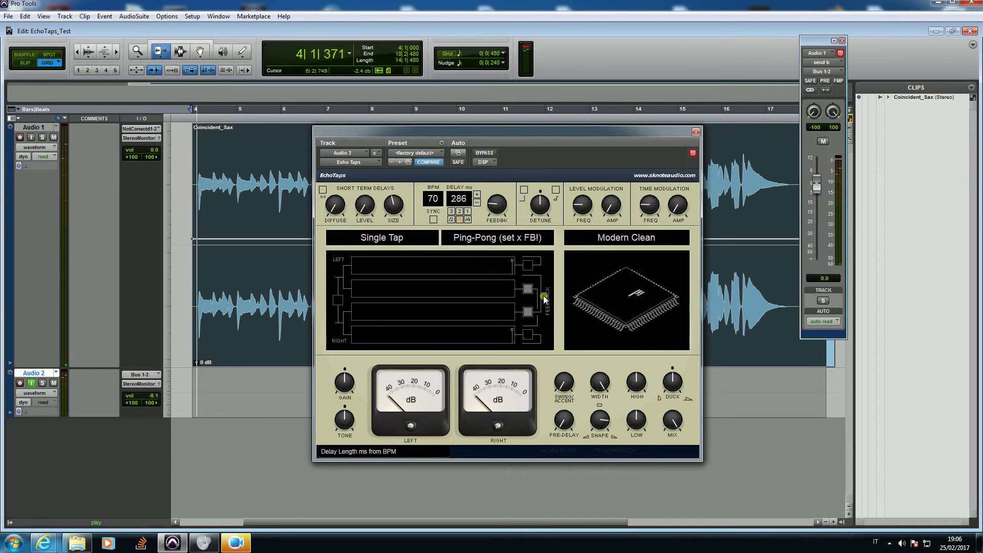
{"action": "key", "text": "space"}
{"action": "key", "text": "space"}
- Lower the detune to about 38.5, enable its note option and adjust the detune to 63
{"action": "left_click_drag", "start_coordinate": [538, 206], "coordinate": [543, 243]}
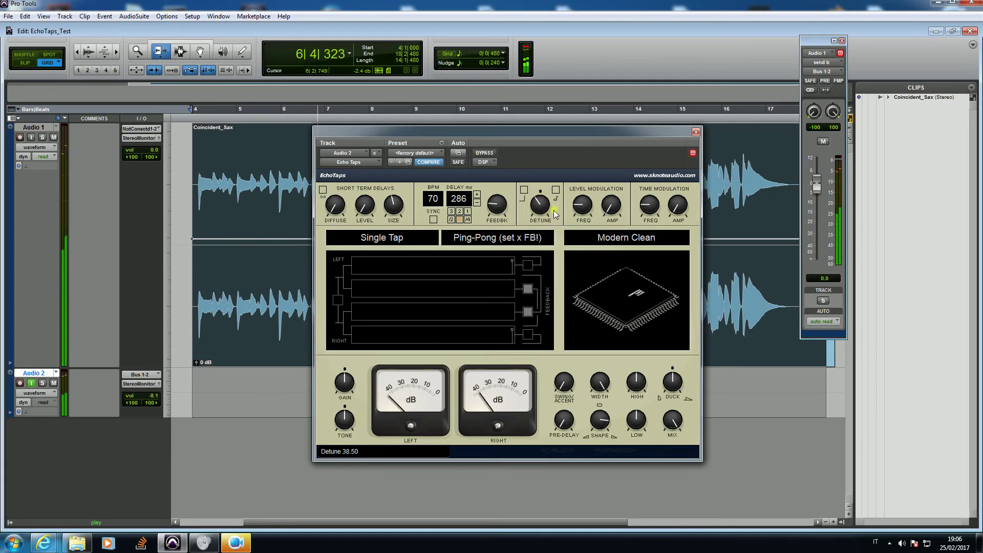
{"action": "left_click", "coordinate": [556, 189]}
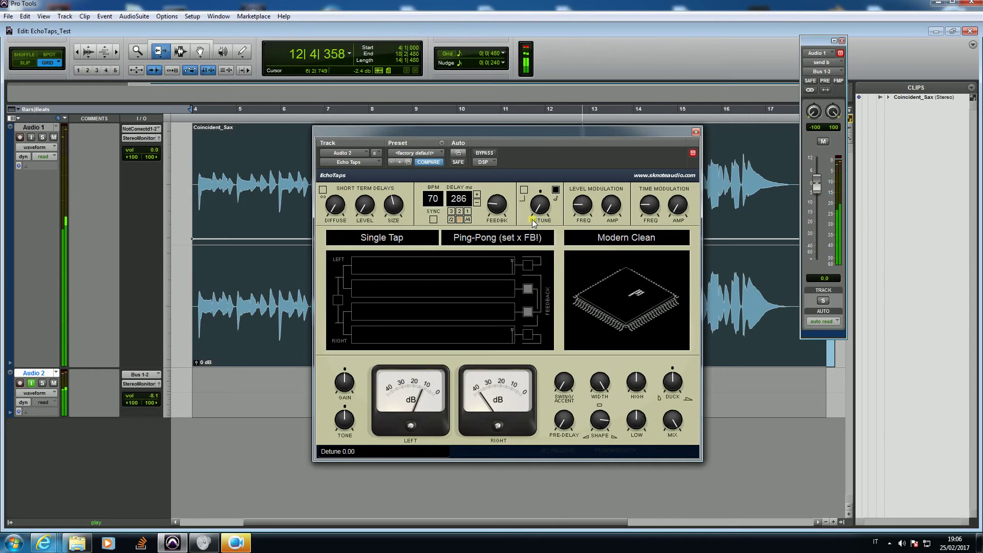
{"action": "left_click_drag", "start_coordinate": [532, 219], "coordinate": [544, 161]}
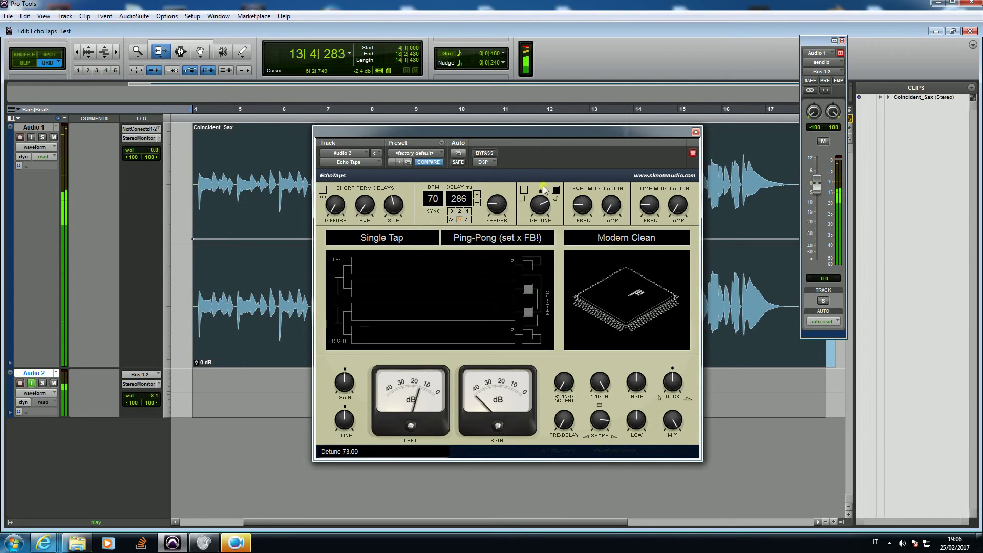
{"action": "left_click", "coordinate": [544, 206]}
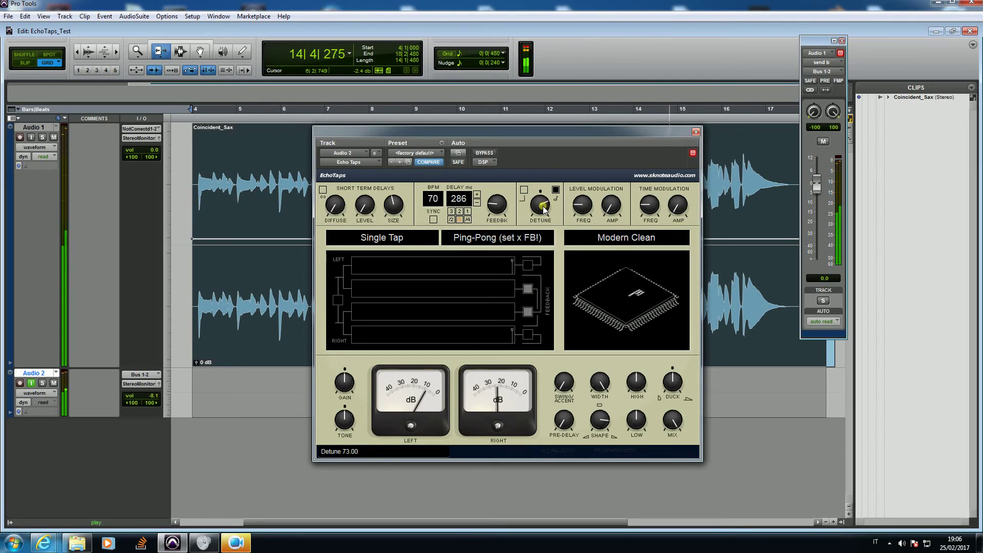
{"action": "left_click_drag", "start_coordinate": [542, 193], "coordinate": [541, 225]}
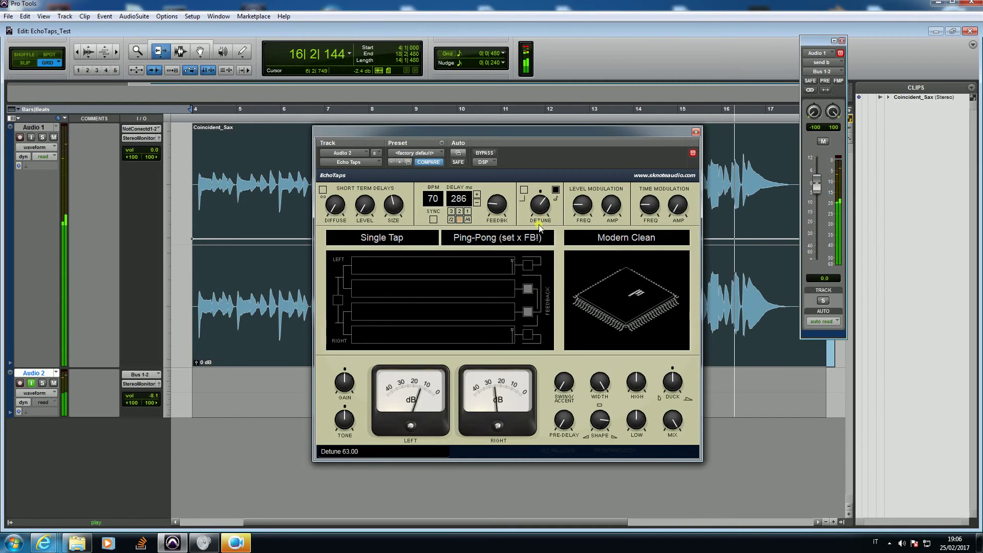
- Enable the detune feedback mode, restart playback and raise the detune to 79
{"action": "left_click", "coordinate": [524, 189]}
{"action": "key", "text": "space"}
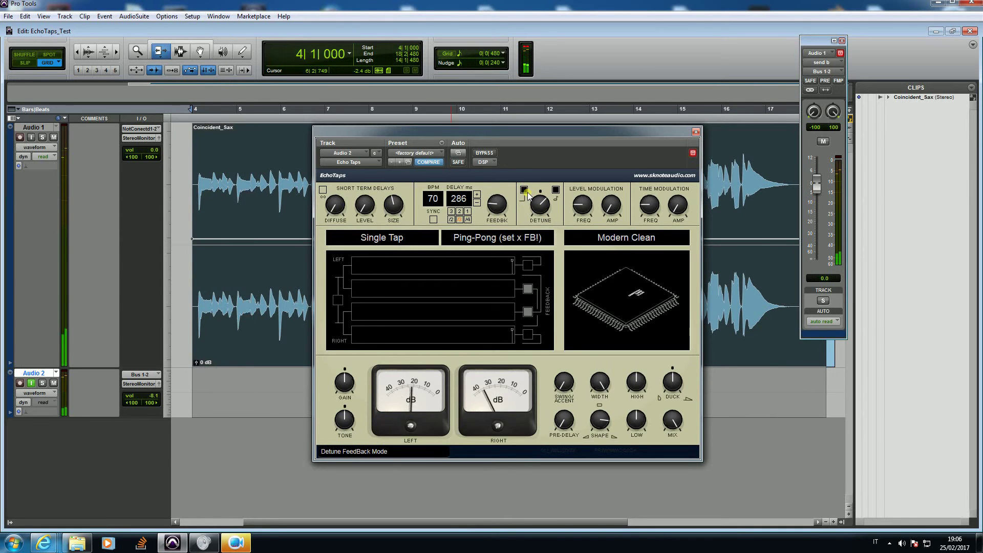
{"action": "key", "text": "space"}
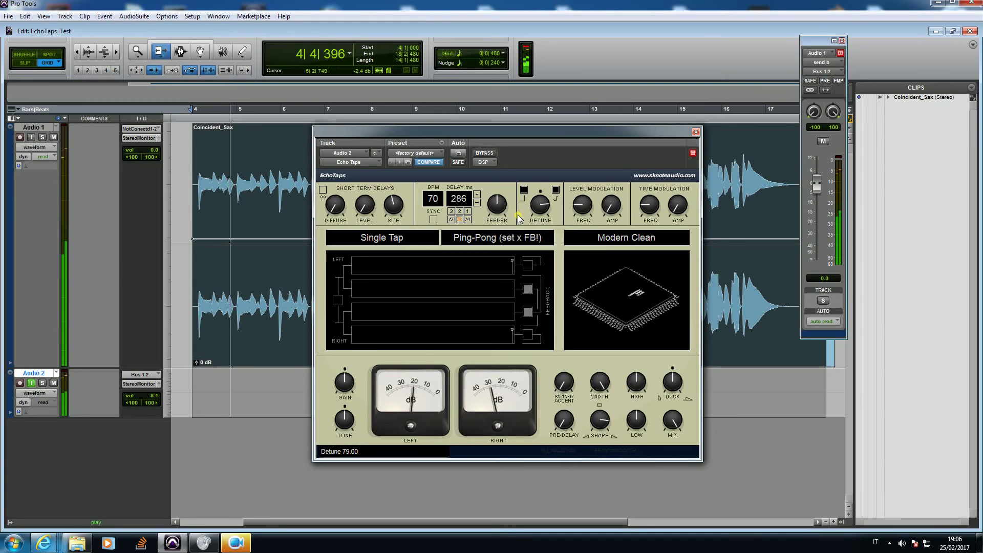
- Set the delay length to half a beat (429 ms) and the delay mode to Stereo Single
{"action": "left_click", "coordinate": [452, 219]}
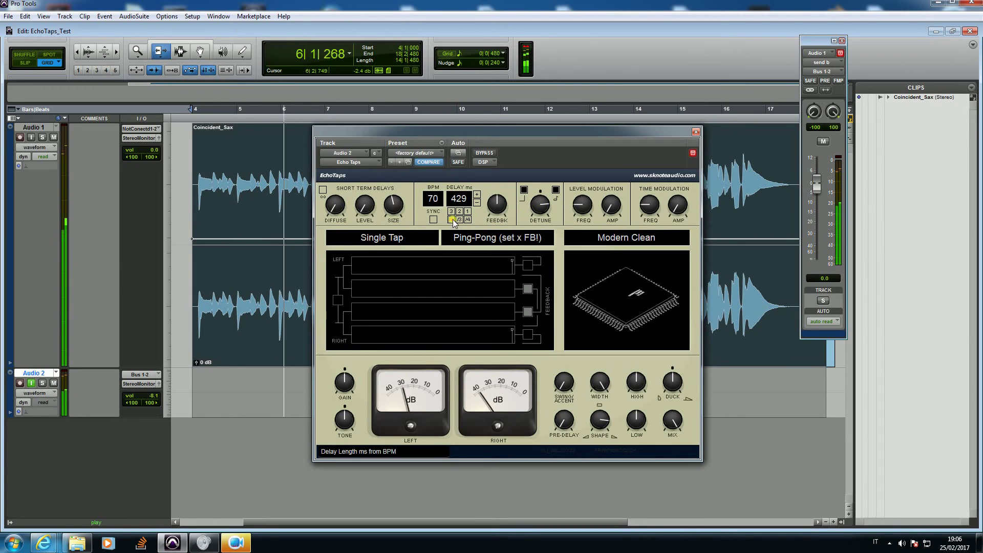
{"action": "left_click", "coordinate": [509, 238]}
{"action": "left_click", "coordinate": [467, 253]}
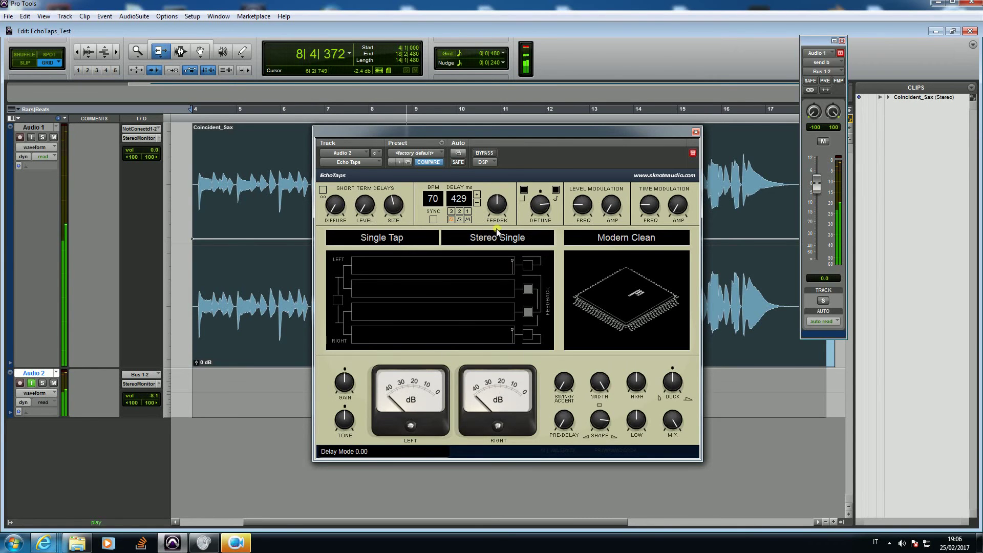
- Restart playback, lower the feedback and set the time modulation amplitude to 12
{"action": "key", "text": "space"}
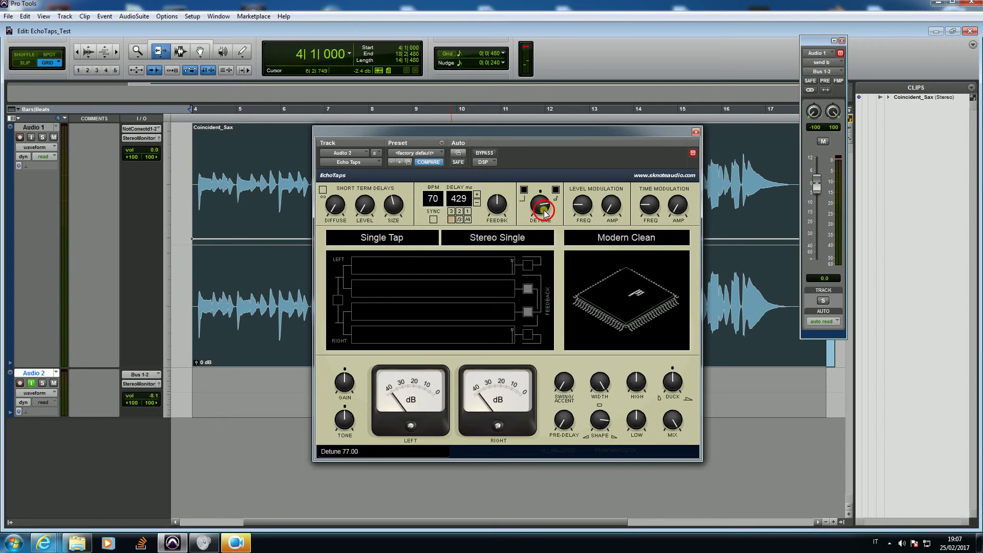
{"action": "key", "text": "space"}
{"action": "scroll", "coordinate": [546, 205], "scroll_direction": "down", "scroll_amount": 1}
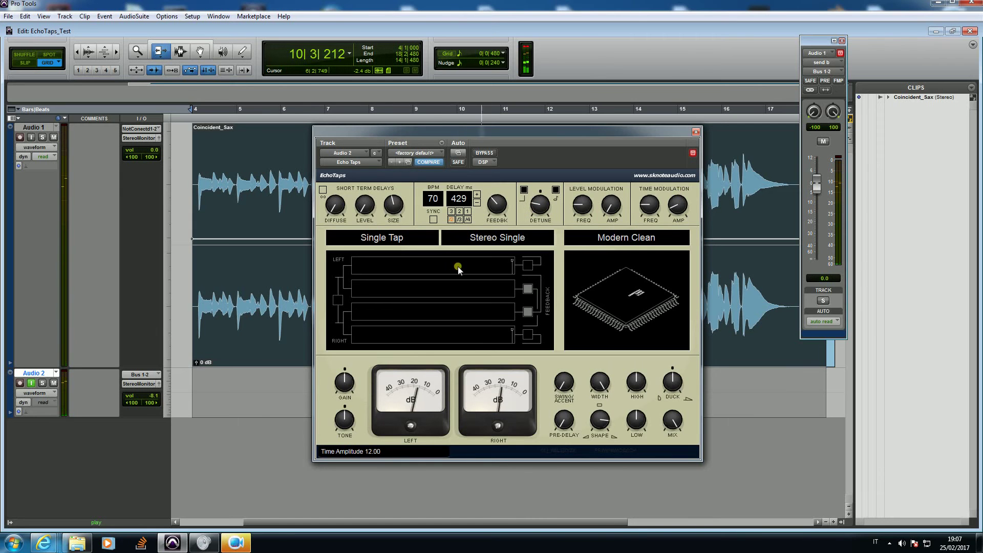
- Set the delay's sound emulation to Tape Machine and the compensated gain to 49
{"action": "left_click", "coordinate": [628, 238]}
{"action": "left_click", "coordinate": [603, 262]}
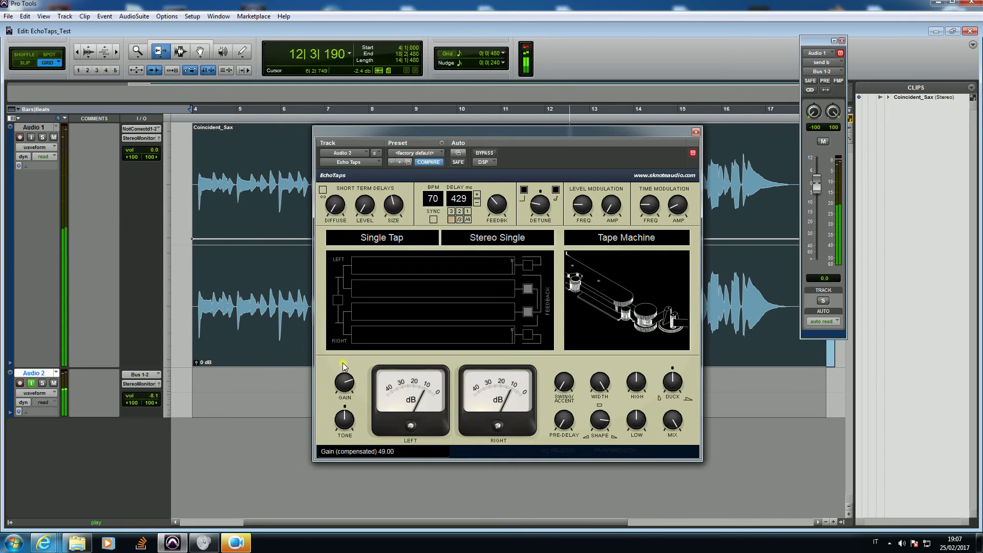
- Disable both detune options and set the time modulation amplitude to 5.50
{"action": "left_click", "coordinate": [524, 190]}
{"action": "left_click", "coordinate": [556, 190]}
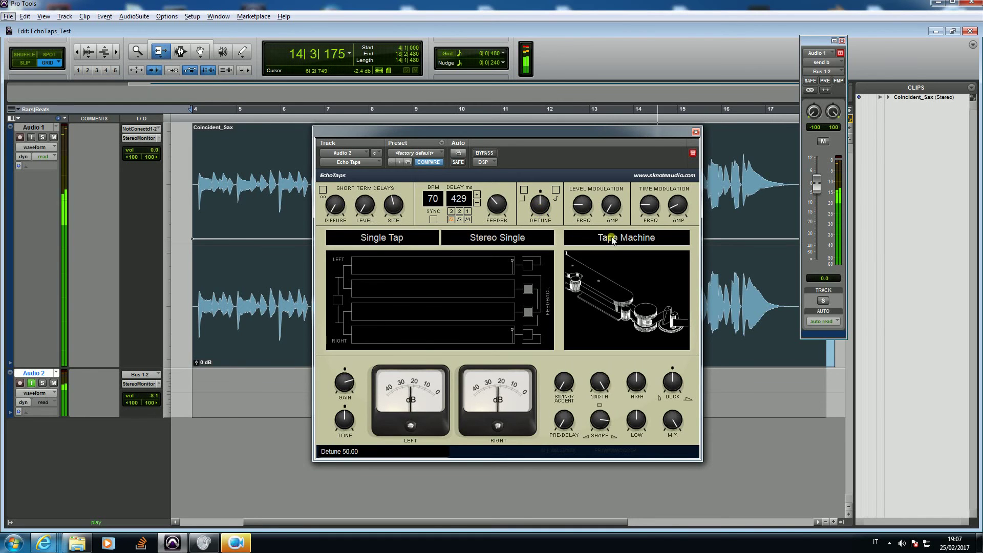
{"action": "left_click_drag", "start_coordinate": [677, 205], "coordinate": [677, 213]}
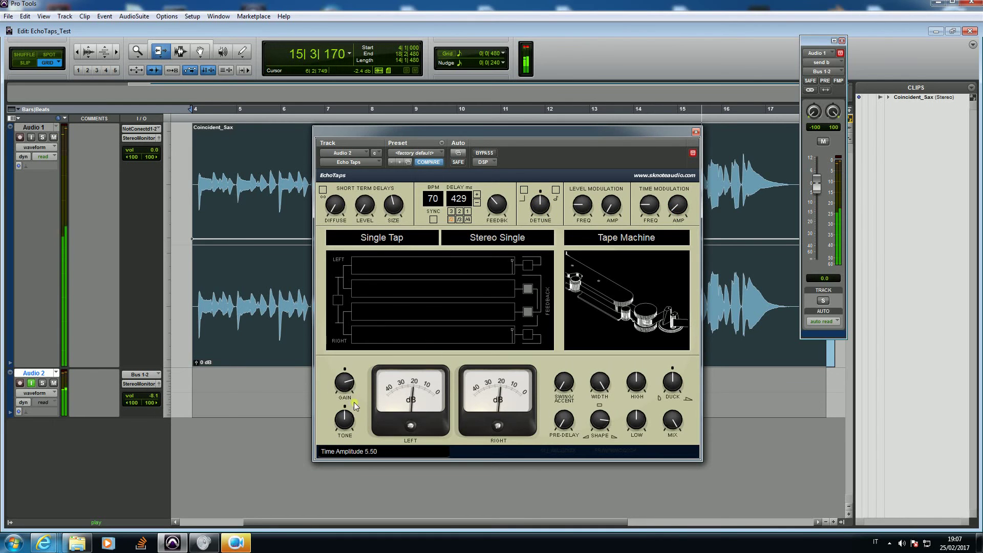
- Audition the compensated gain at -76 and 33, switch the sound emulation to Bucket Brigade and lower the gain slightly
{"action": "left_click_drag", "start_coordinate": [342, 400], "coordinate": [337, 442]}
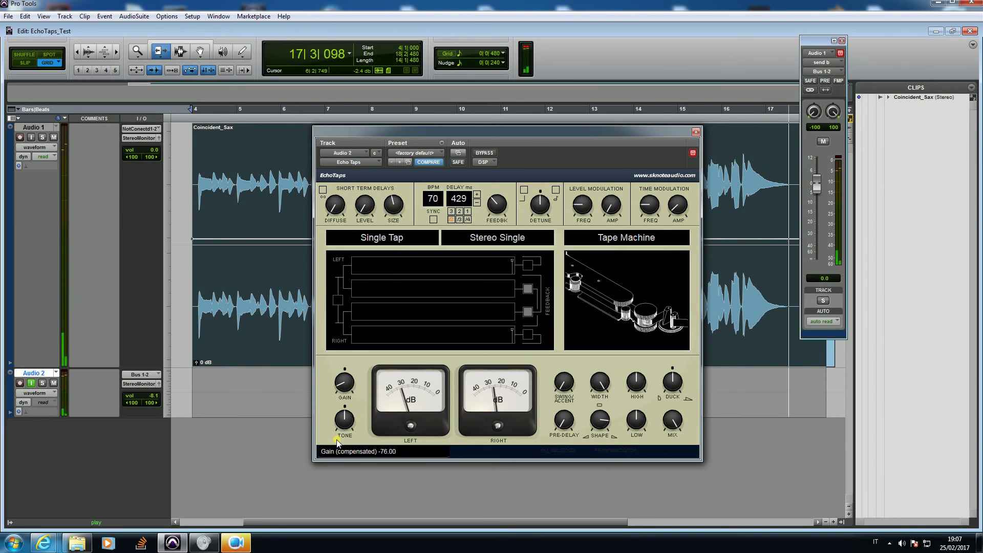
{"action": "left_click_drag", "start_coordinate": [338, 443], "coordinate": [342, 392]}
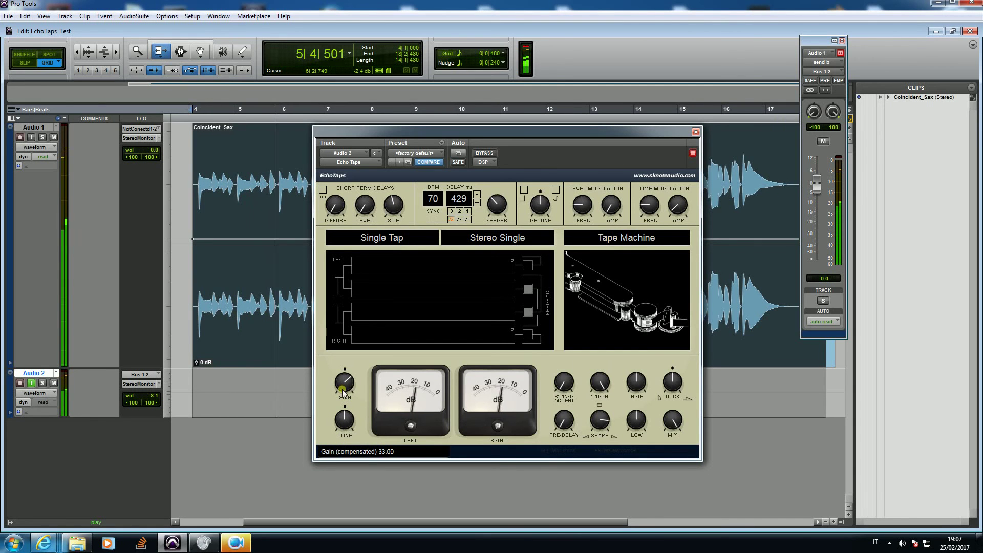
{"action": "left_click", "coordinate": [625, 238]}
{"action": "left_click", "coordinate": [609, 274]}
{"action": "left_click_drag", "start_coordinate": [347, 383], "coordinate": [345, 398]}
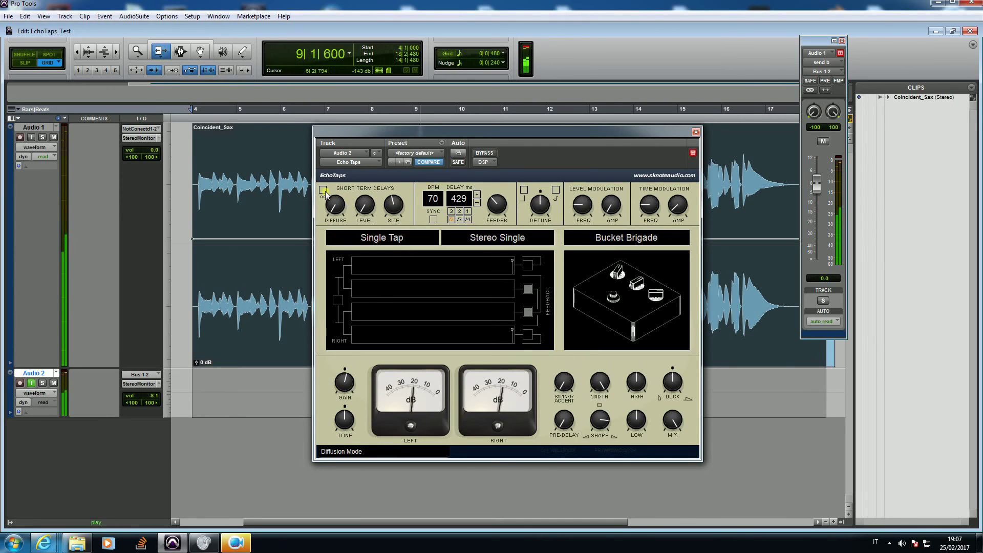
- Set the short-term delays to Two Voices with size 67 and route the feedback straight within each channel, left-to-left and right-to-right
{"action": "left_click", "coordinate": [375, 237]}
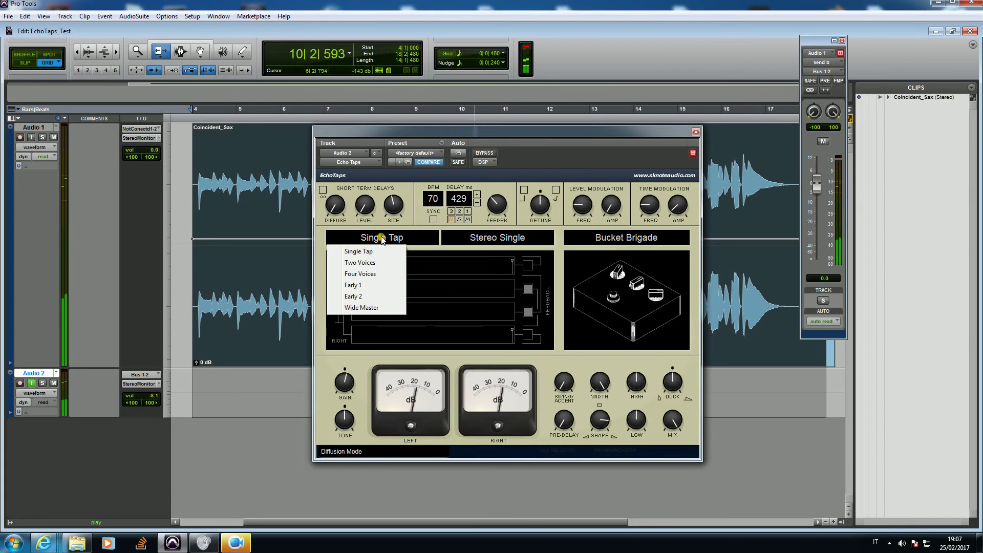
{"action": "left_click", "coordinate": [369, 264]}
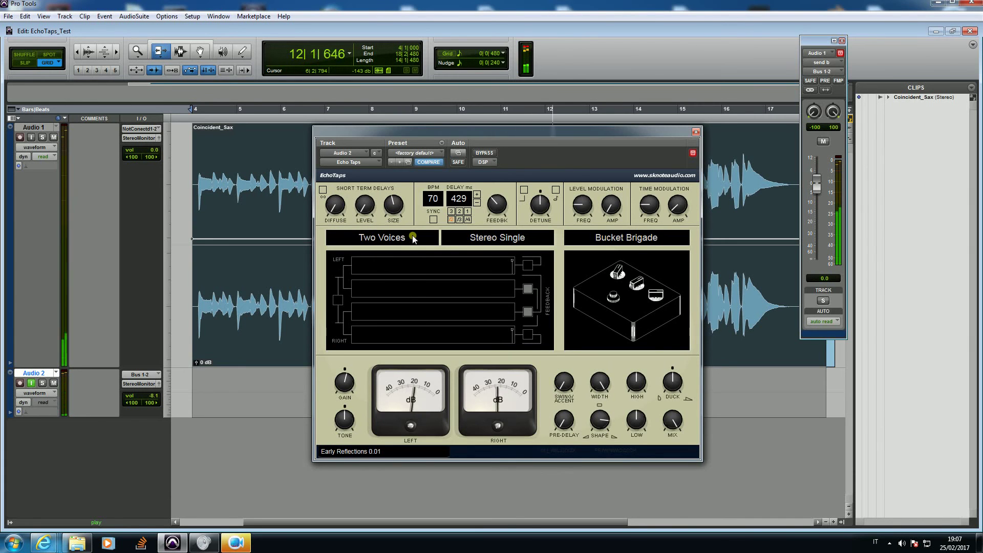
{"action": "left_click", "coordinate": [529, 288]}
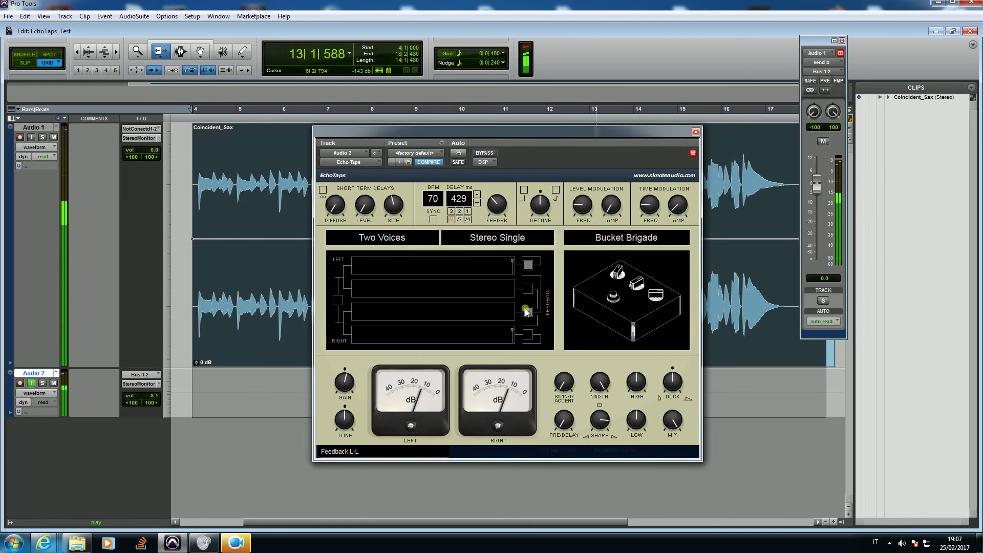
{"action": "left_click", "coordinate": [528, 335]}
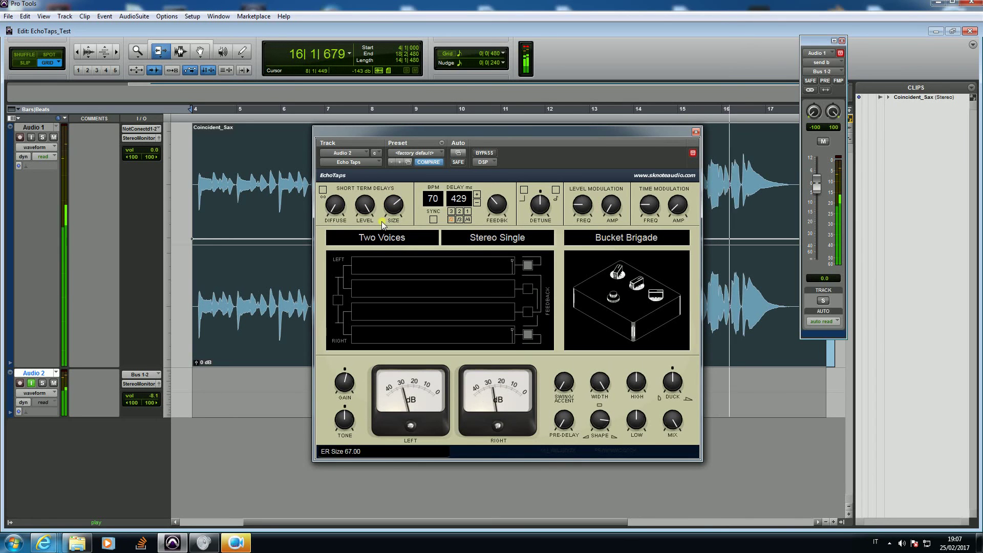
- Compare the short-term delay patterns Single Tap and Two Voices, and settle on Four Voices with size 52
{"action": "left_click", "coordinate": [392, 240]}
{"action": "left_click", "coordinate": [369, 252]}
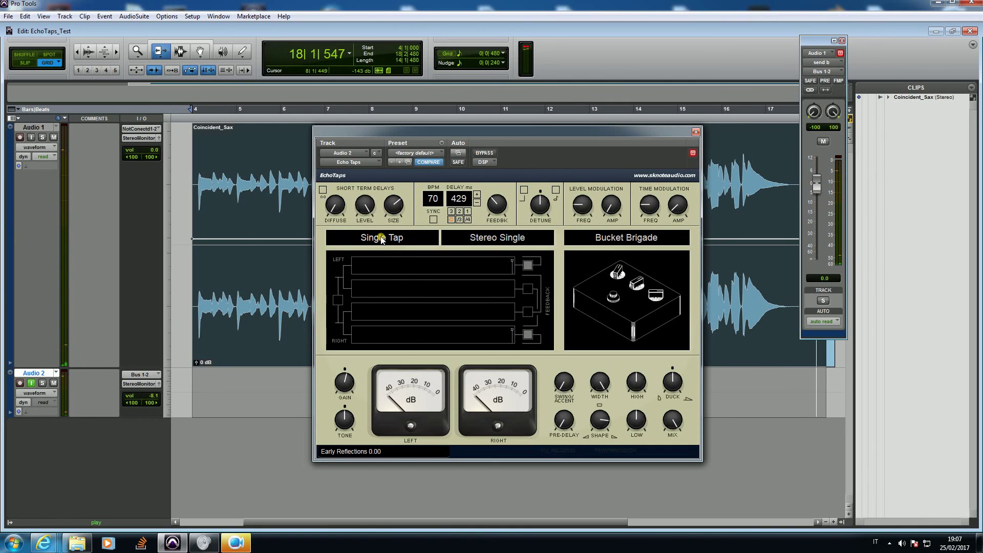
{"action": "left_click", "coordinate": [381, 238]}
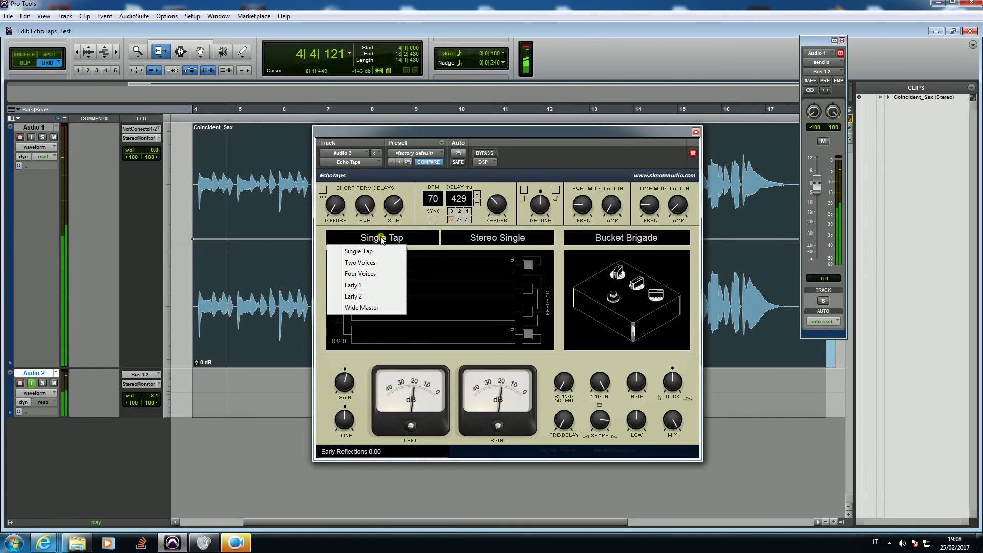
{"action": "left_click", "coordinate": [372, 262]}
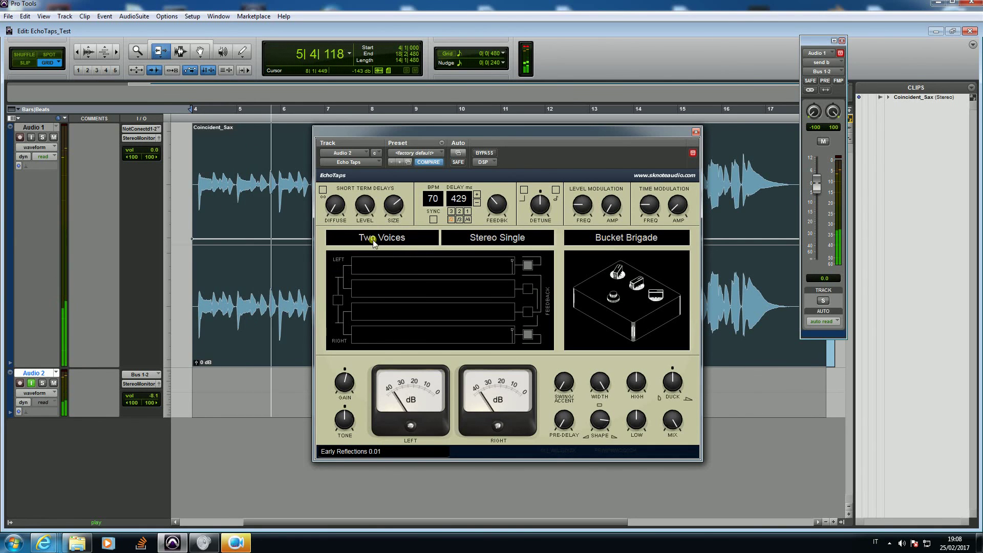
{"action": "left_click", "coordinate": [368, 239]}
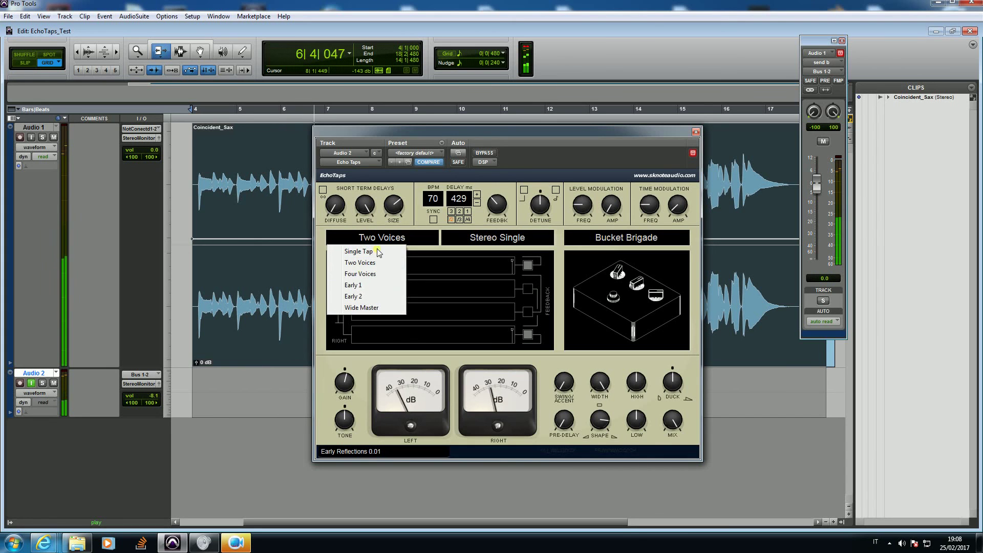
{"action": "left_click", "coordinate": [361, 274]}
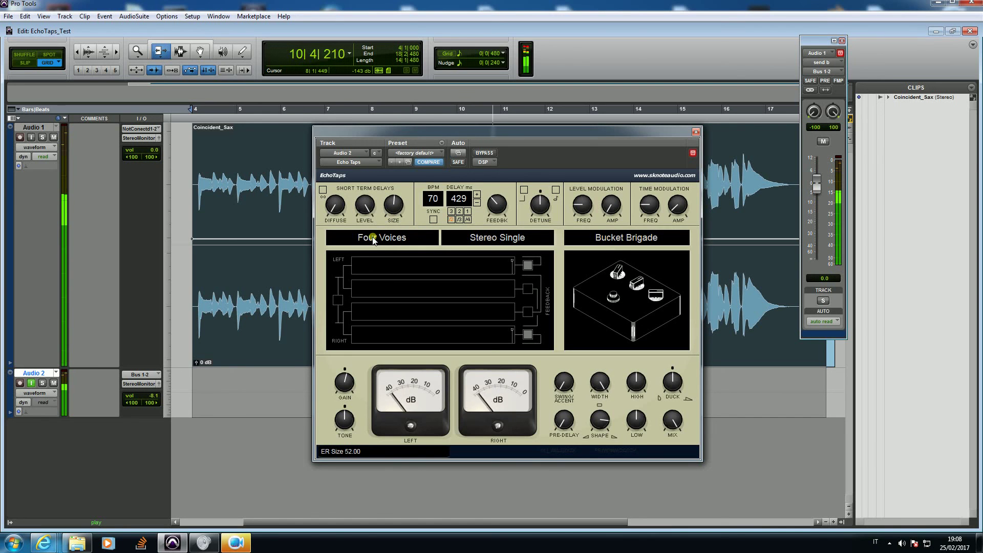
- Set the delay mode to True Stereo Duplet (Sw) and the short-term delay pattern to Early 1
{"action": "left_click", "coordinate": [483, 238]}
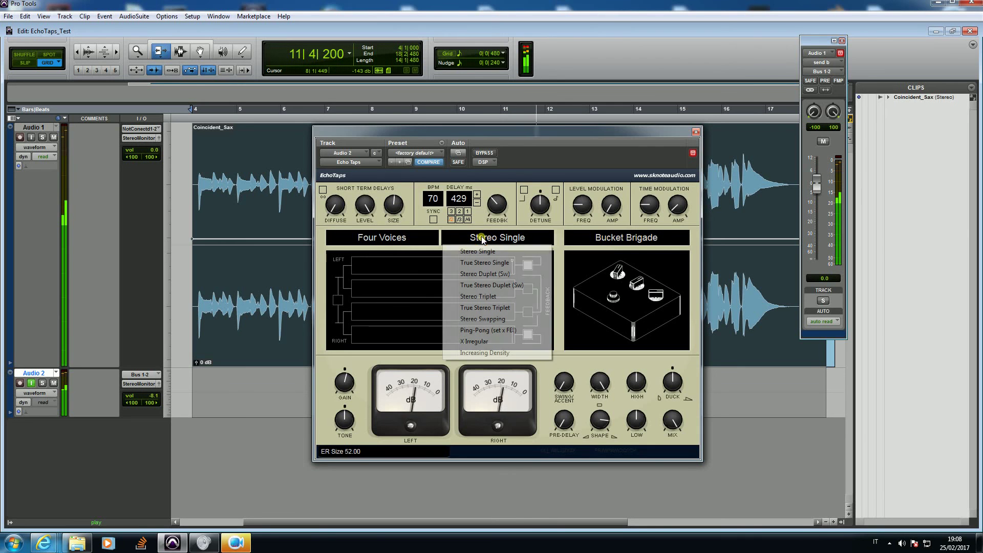
{"action": "left_click", "coordinate": [491, 286]}
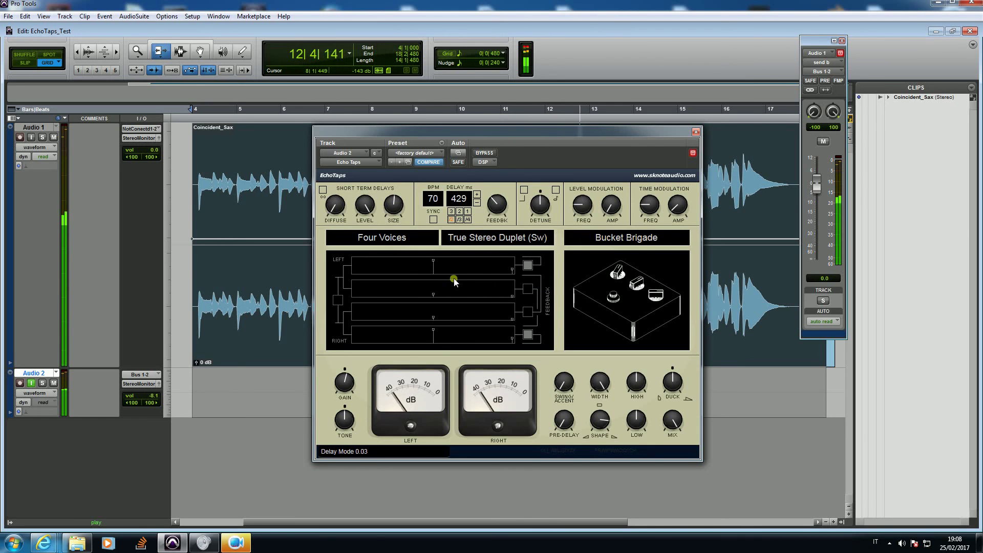
{"action": "left_click", "coordinate": [396, 239]}
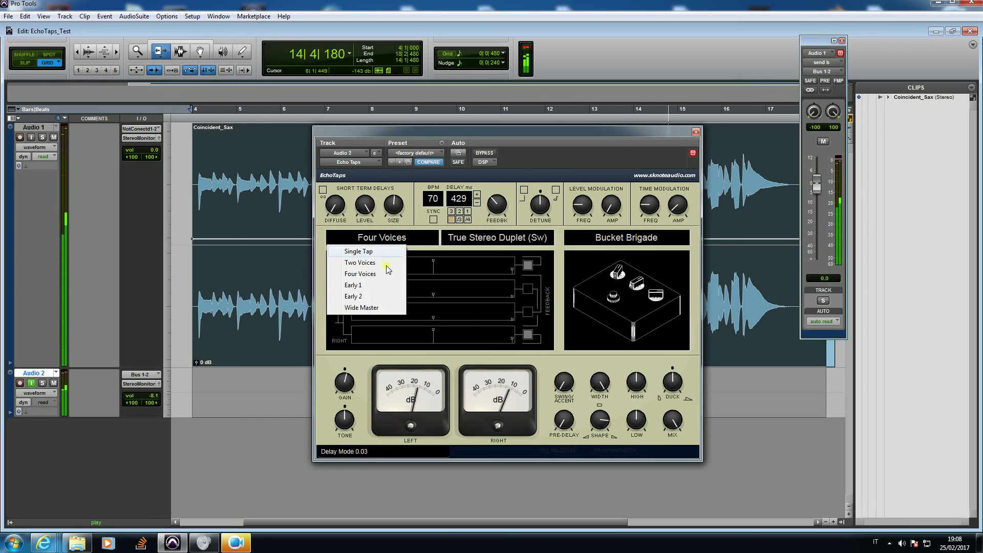
{"action": "left_click", "coordinate": [362, 286]}
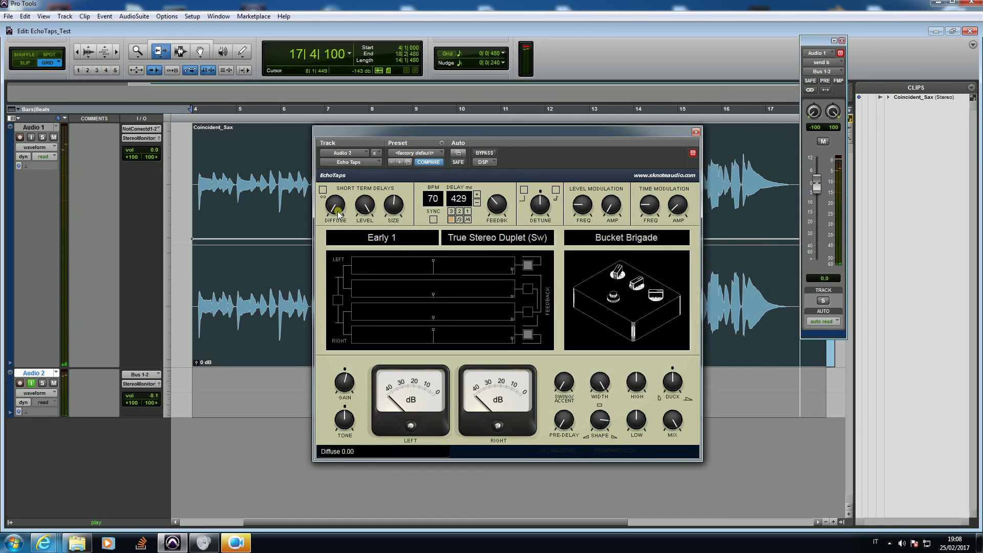
- Return the short-term delays to Single Tap and raise the diffuse amount to 94
{"action": "left_click", "coordinate": [371, 237]}
{"action": "left_click", "coordinate": [358, 253]}
{"action": "left_click_drag", "start_coordinate": [326, 211], "coordinate": [329, 103]}
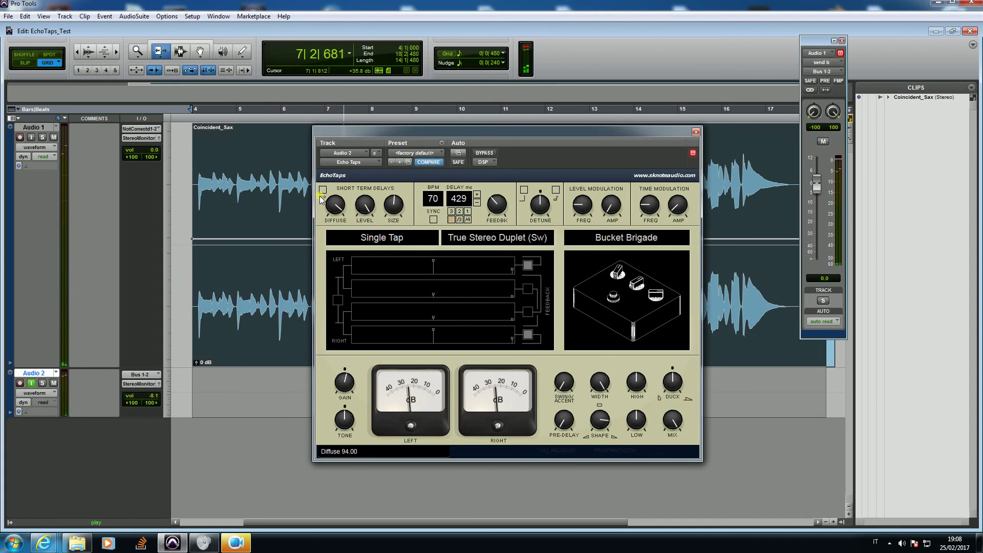
- Enable the diffusion mode option and readjust the diffuse amount, trying 65.50 before raising it again
{"action": "left_click", "coordinate": [323, 190]}
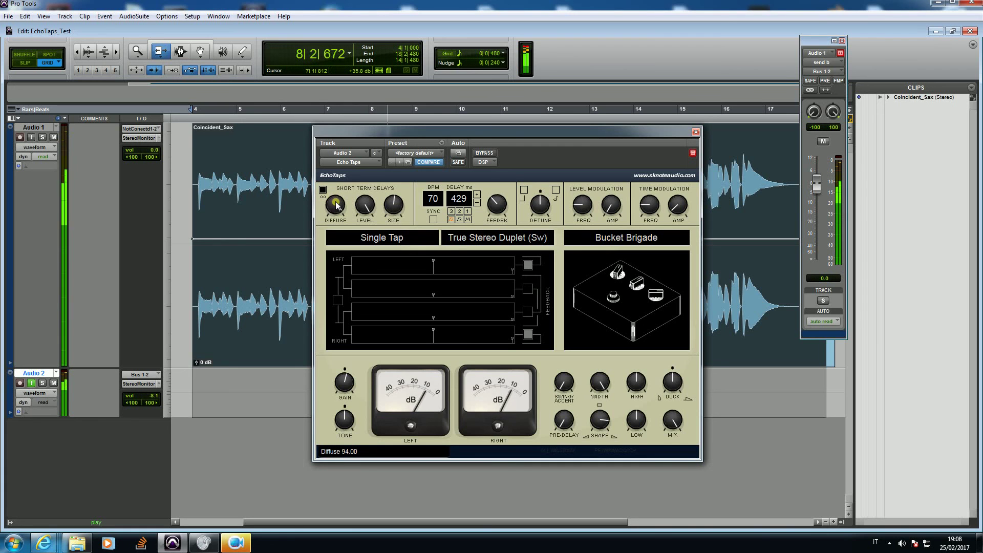
{"action": "left_click_drag", "start_coordinate": [336, 218], "coordinate": [340, 248]}
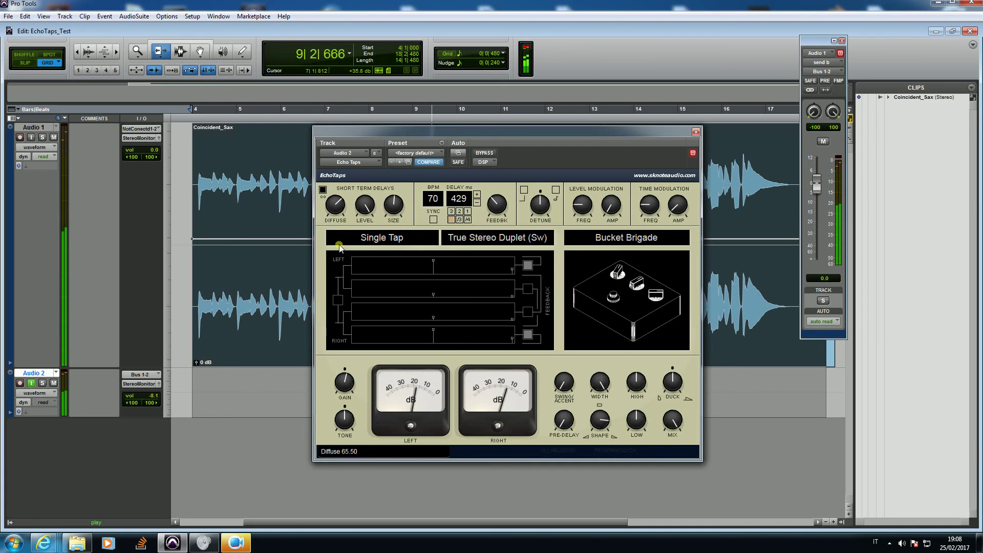
{"action": "left_click_drag", "start_coordinate": [333, 212], "coordinate": [331, 186]}
- Set the compensated gain to -53, keep the Bucket Brigade emulation and stop playback
{"action": "left_click_drag", "start_coordinate": [348, 404], "coordinate": [377, 392]}
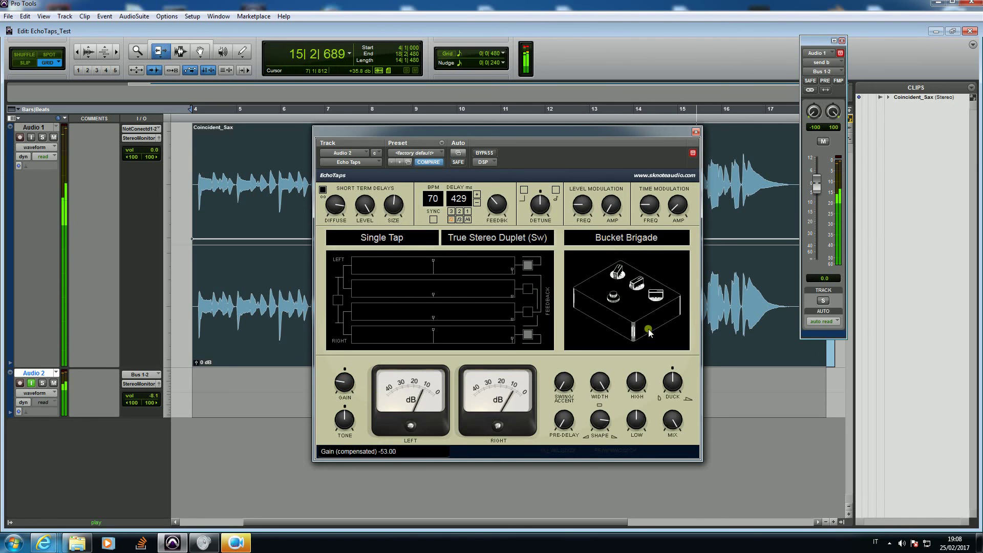
{"action": "left_click", "coordinate": [628, 238]}
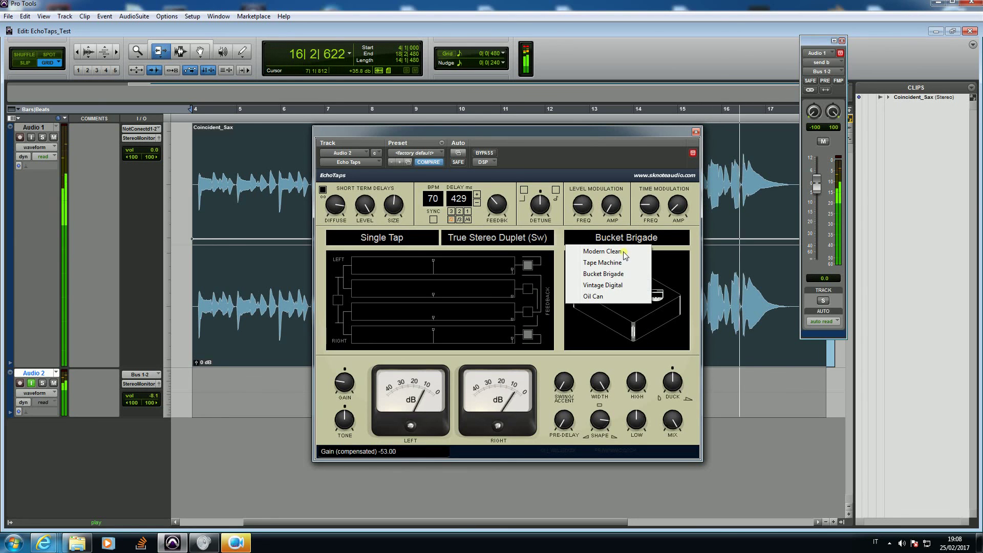
{"action": "left_click", "coordinate": [687, 220]}
{"action": "key", "text": "space"}
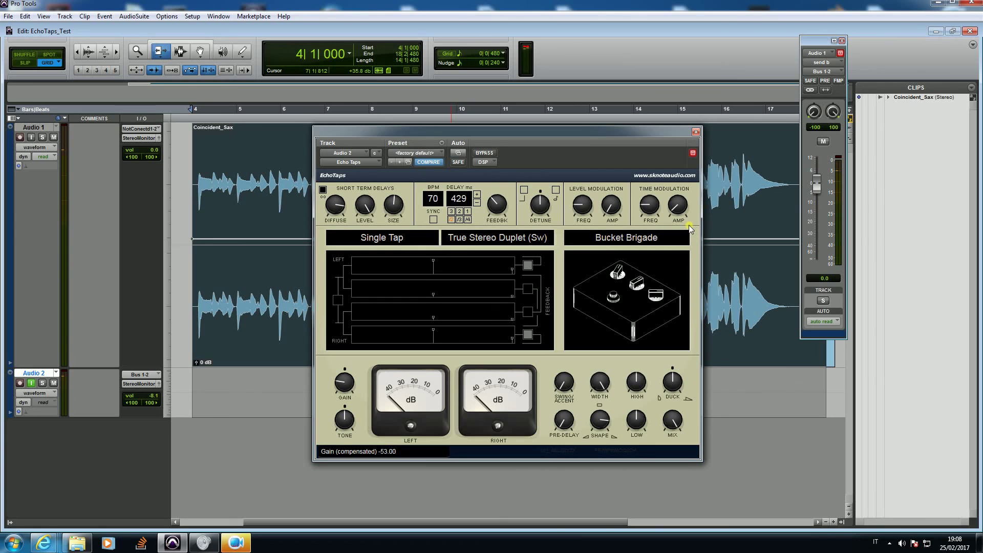